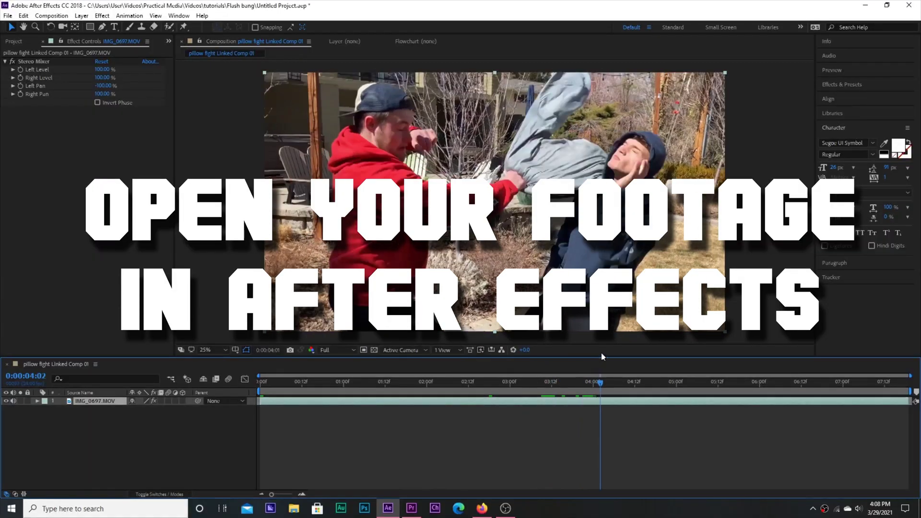
Scrub back through the pillow-fight clip toward the impact frame near 0:00:05:06
drag(612, 348, 589, 366)
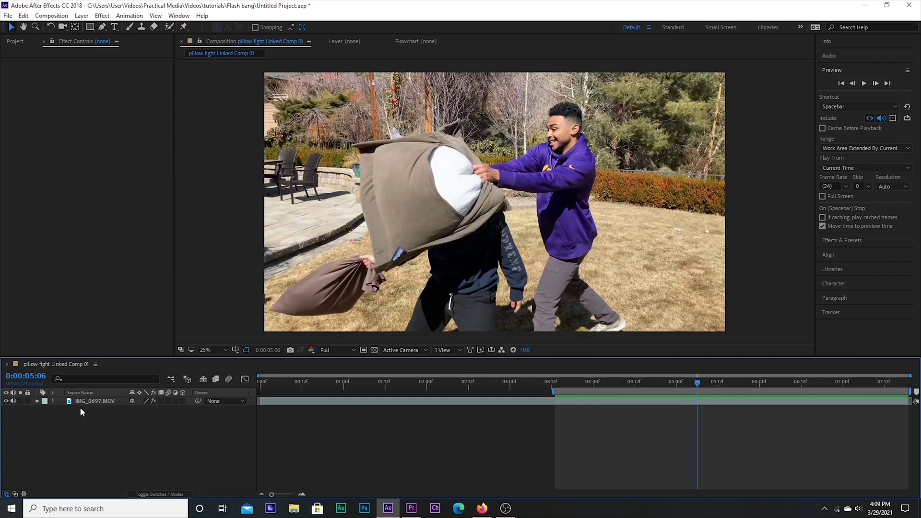
Add an adjustment layer with the Exposure effect, trimmed to start at the impact
click(88, 402)
click(90, 16)
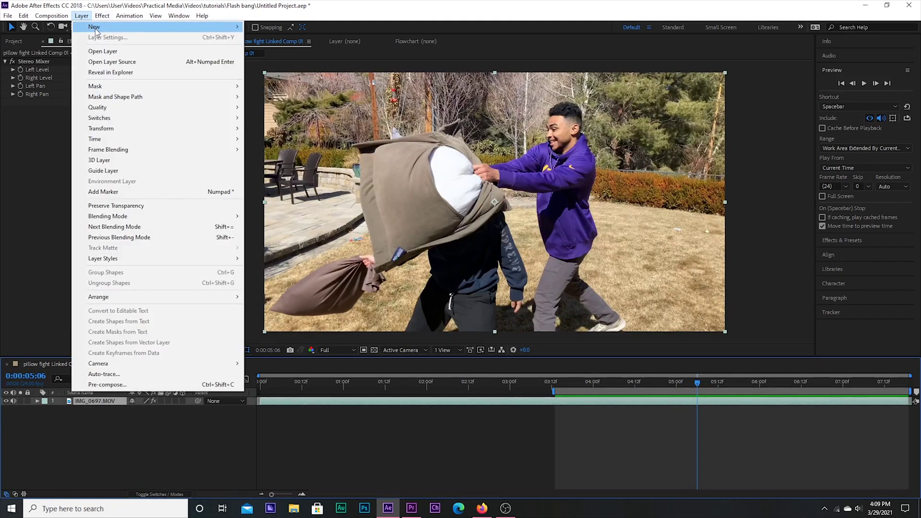
mouse_move(216, 28)
click(283, 90)
click(103, 15)
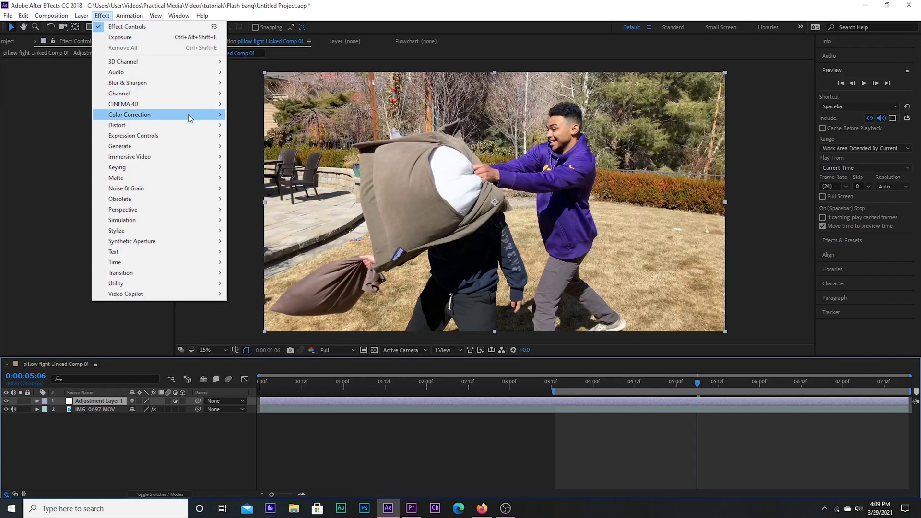
mouse_move(190, 117)
click(256, 326)
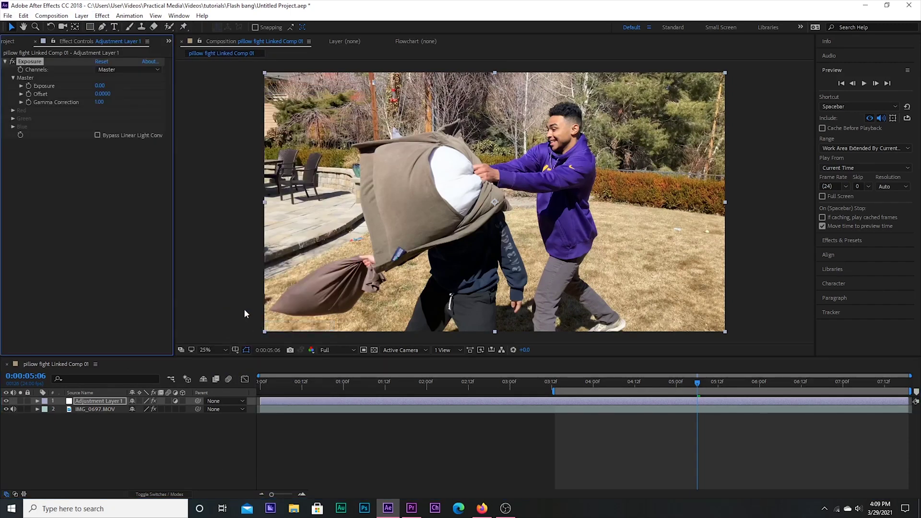
drag(260, 402, 341, 397)
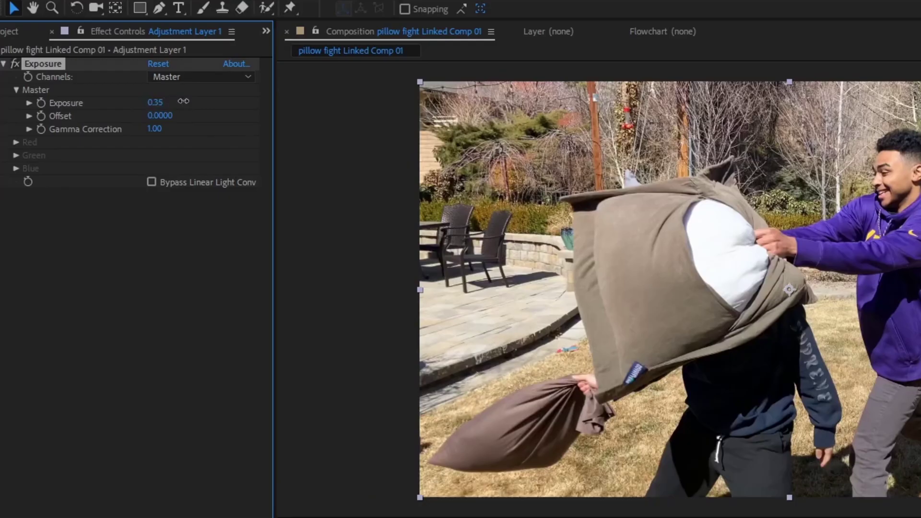
Keyframe Exposure to flash bright at the hit, then fall back to 0.07
drag(116, 84, 284, 87)
drag(451, 104, 495, 105)
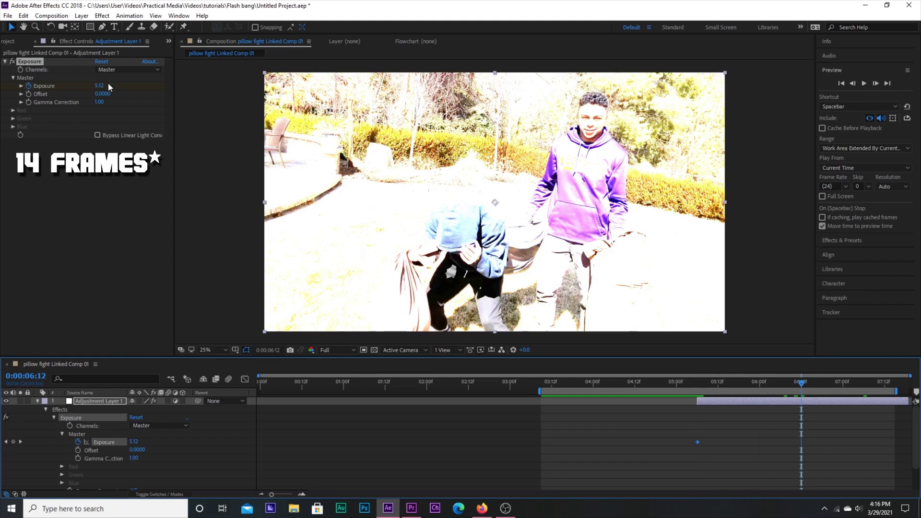
drag(110, 87, 2, 91)
drag(98, 85, 48, 88)
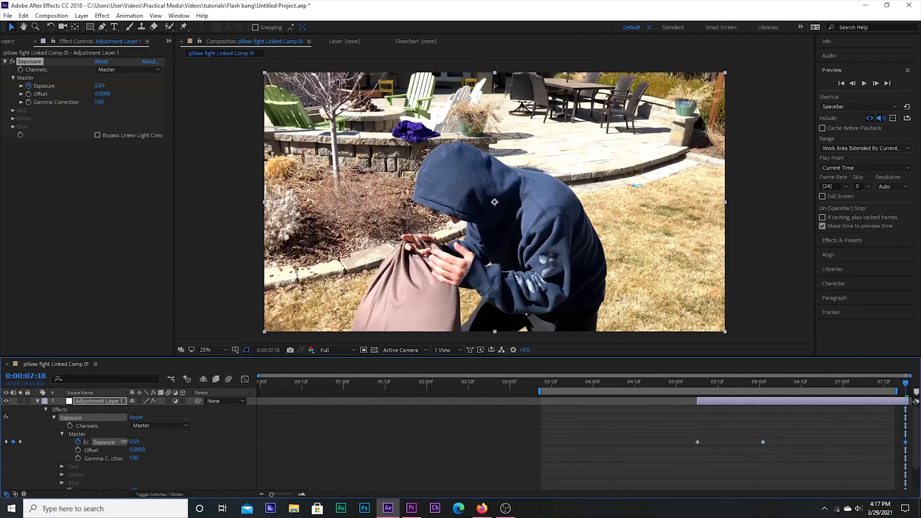
drag(121, 442, 98, 442)
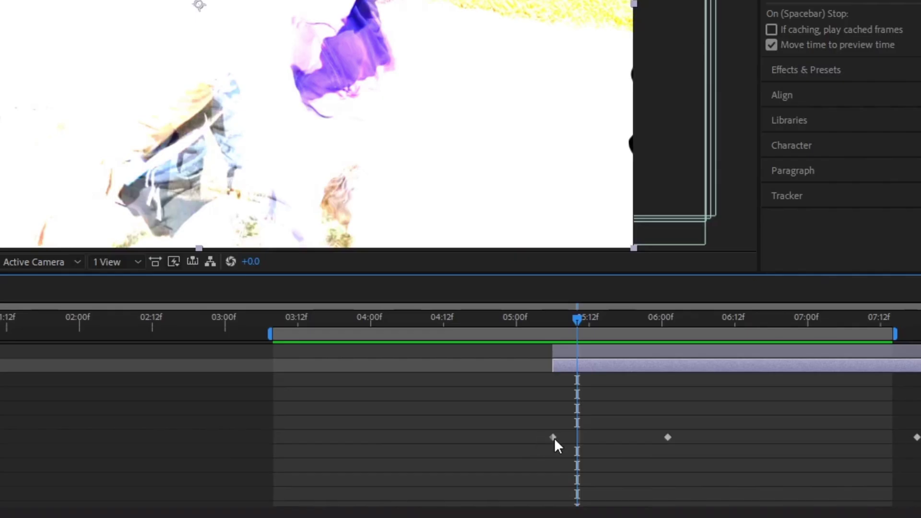
Apply Easy Ease to the first Exposure keyframe and the one at 06:00f
right_click(698, 451)
mouse_move(734, 444)
click(620, 381)
right_click(667, 437)
mouse_move(763, 421)
click(493, 312)
Check the flash, then make two copies of the footage, trimming one to start near 05:07
key(space)
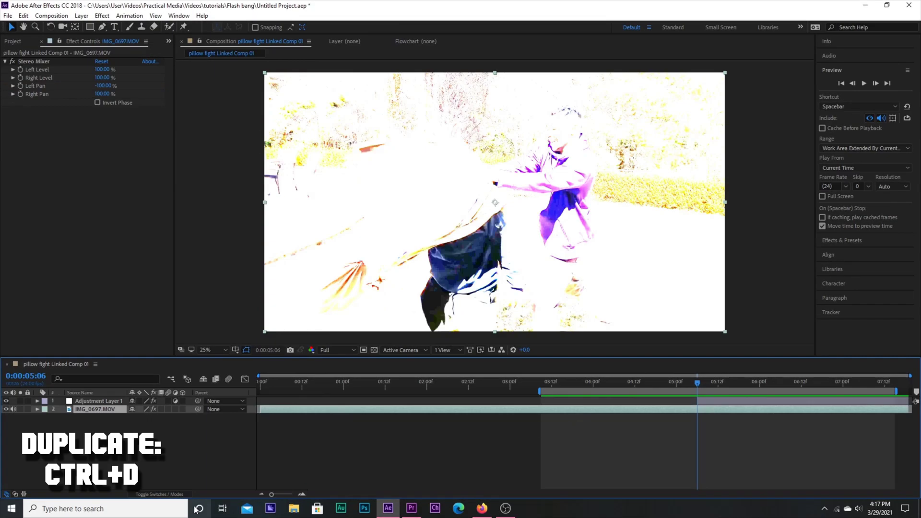
key(ctrl+d)
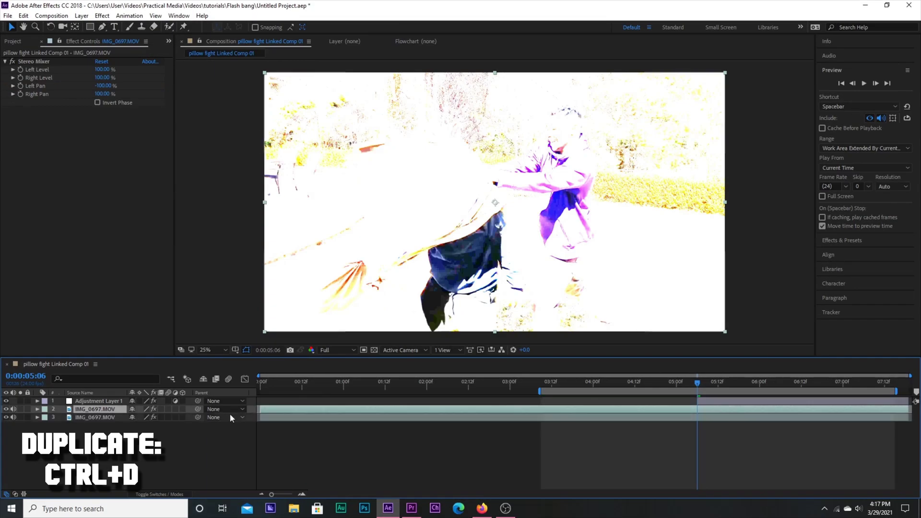
drag(258, 409, 717, 411)
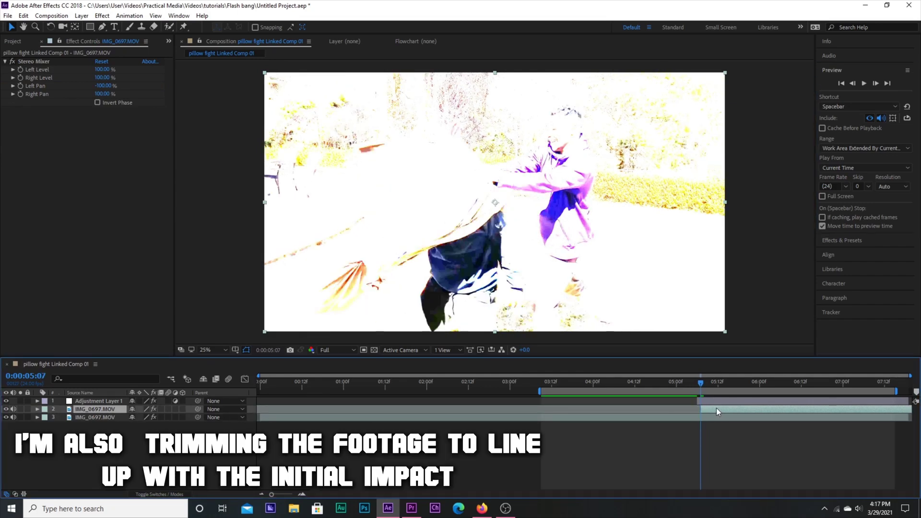
key(ctrl+d)
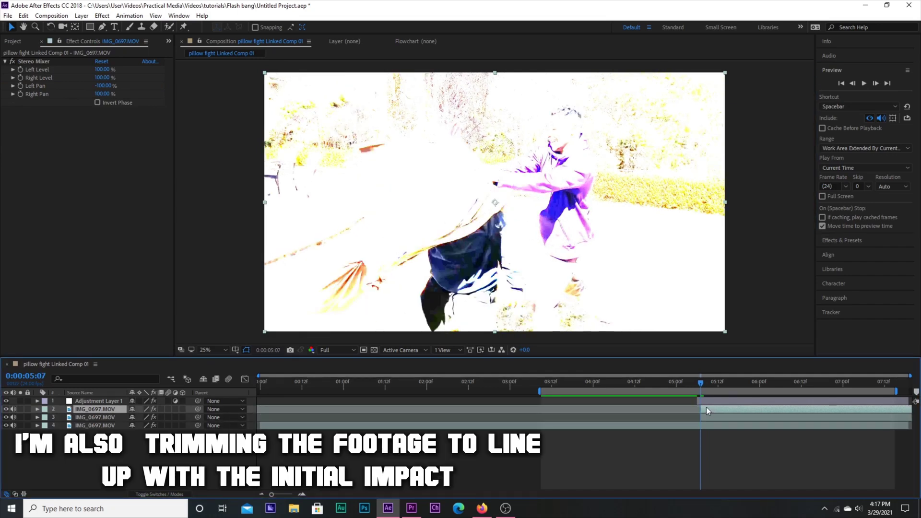
click(876, 84)
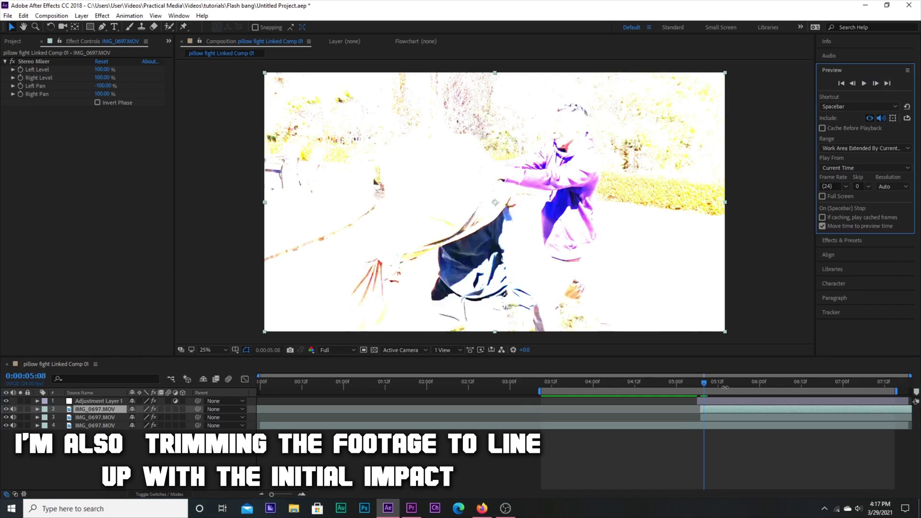
click(717, 407)
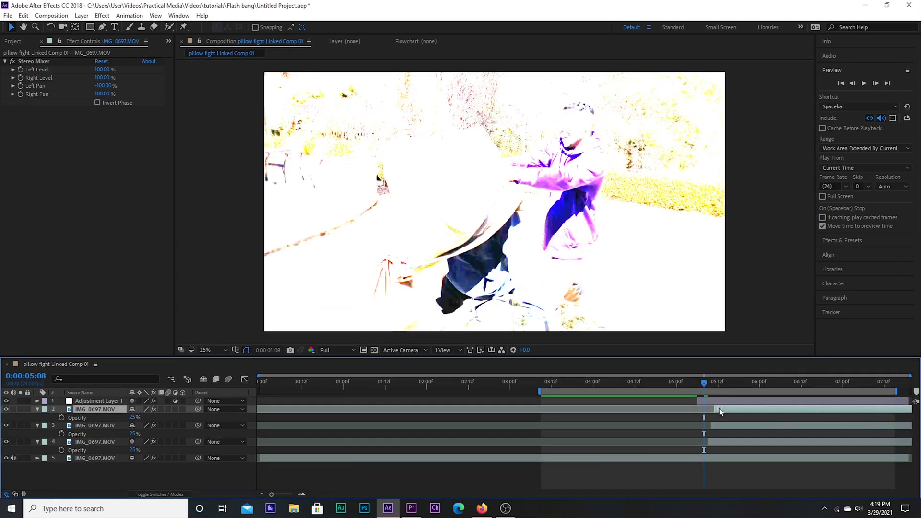
Step between 05:06 and the next frame while arranging the copied footage layers
click(698, 384)
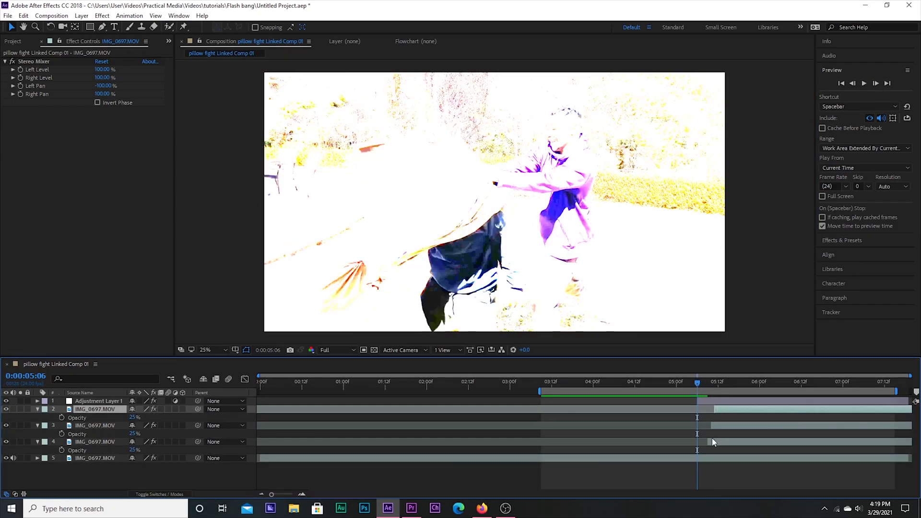
click(713, 442)
click(713, 424)
key(Page_Down)
click(725, 410)
click(713, 425)
click(701, 410)
click(688, 383)
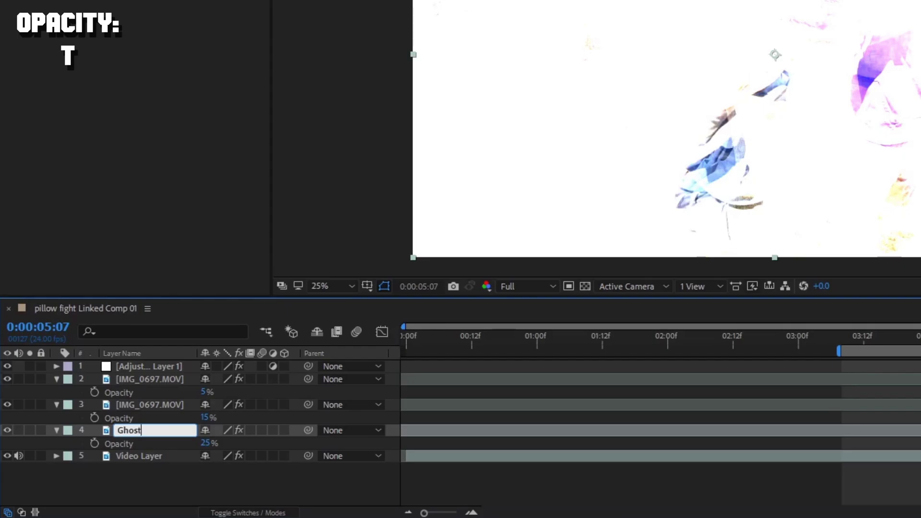
Rename the third and second layers to 'Ghost'
right_click(180, 402)
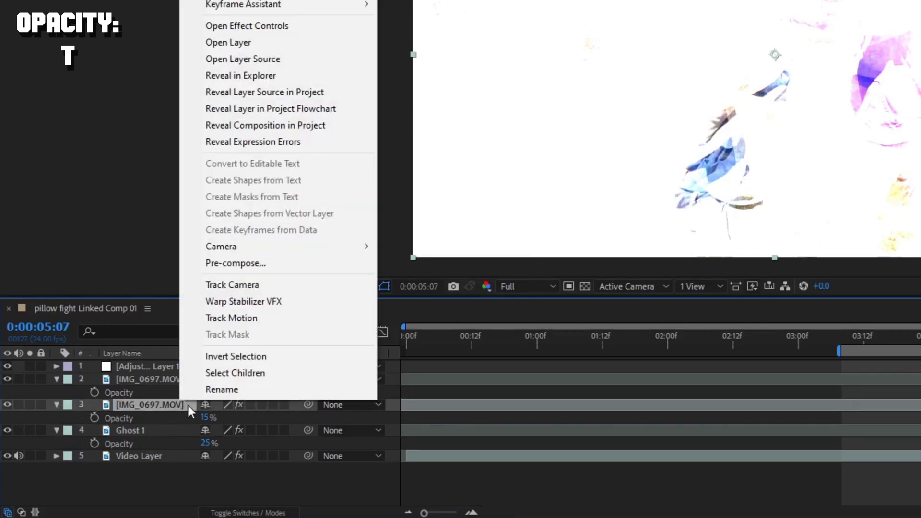
click(226, 388)
text(Ghost)
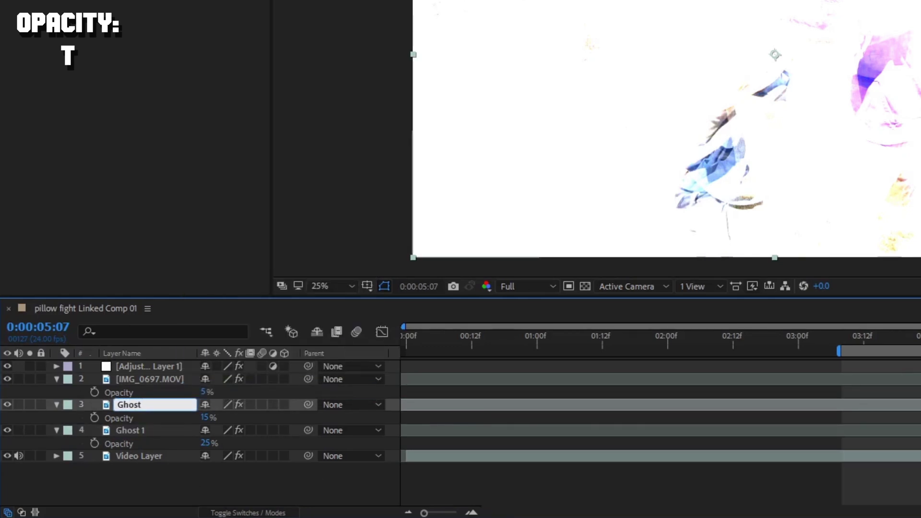
click(178, 377)
right_click(177, 377)
click(259, 366)
text(Ghos)
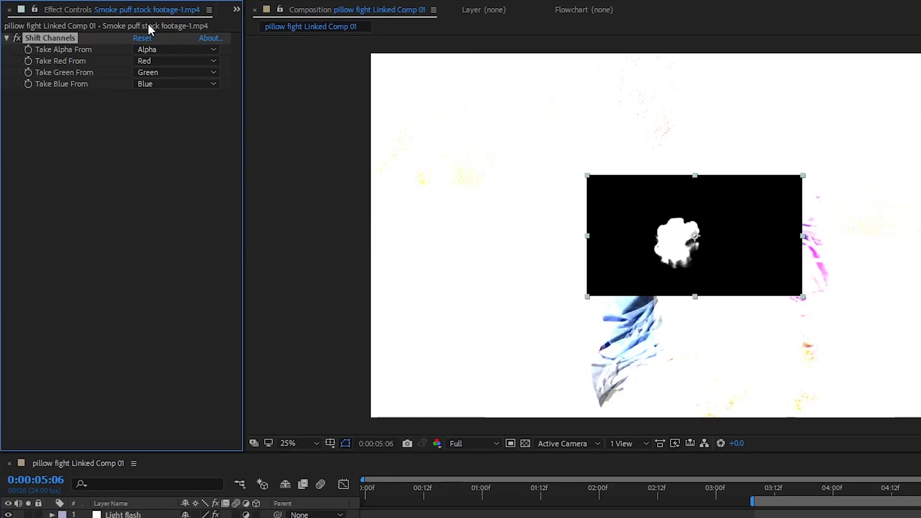
Make Shift Channels take the smoke's alpha from Luminance and re-apply Remove Color Matting
click(124, 69)
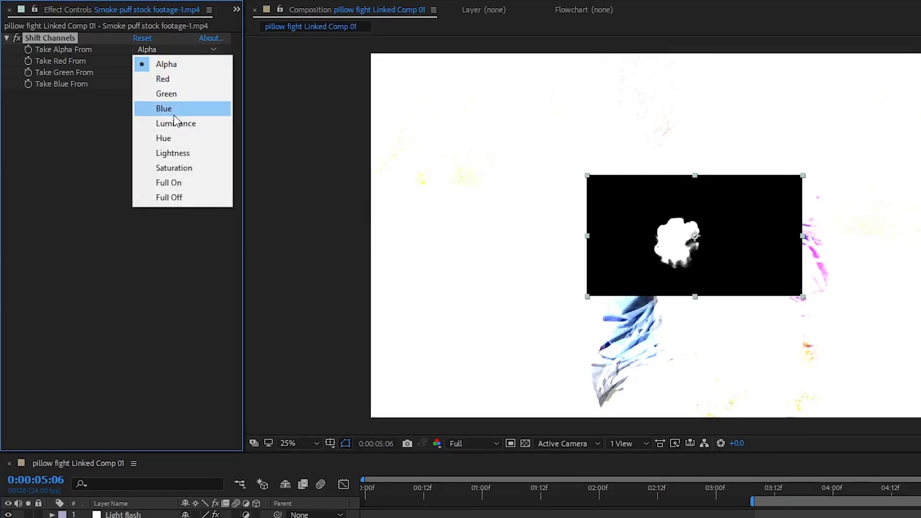
click(174, 121)
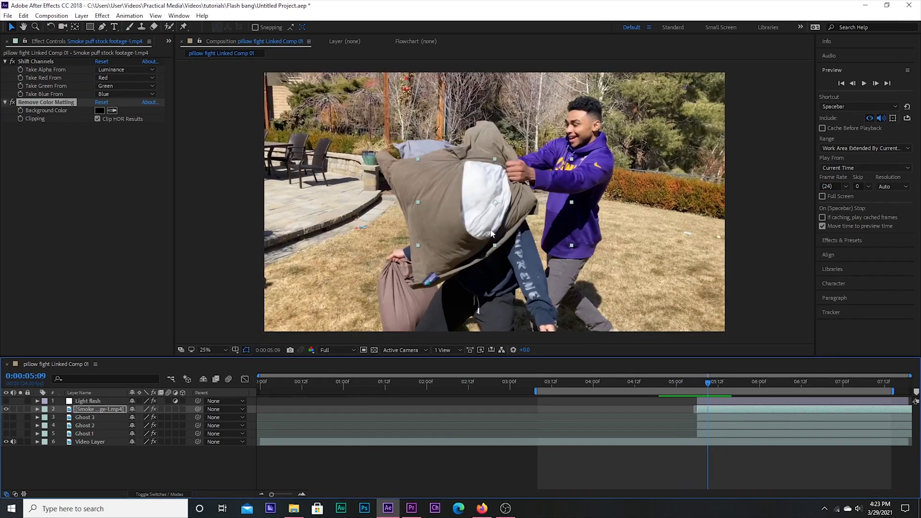
key(Delete)
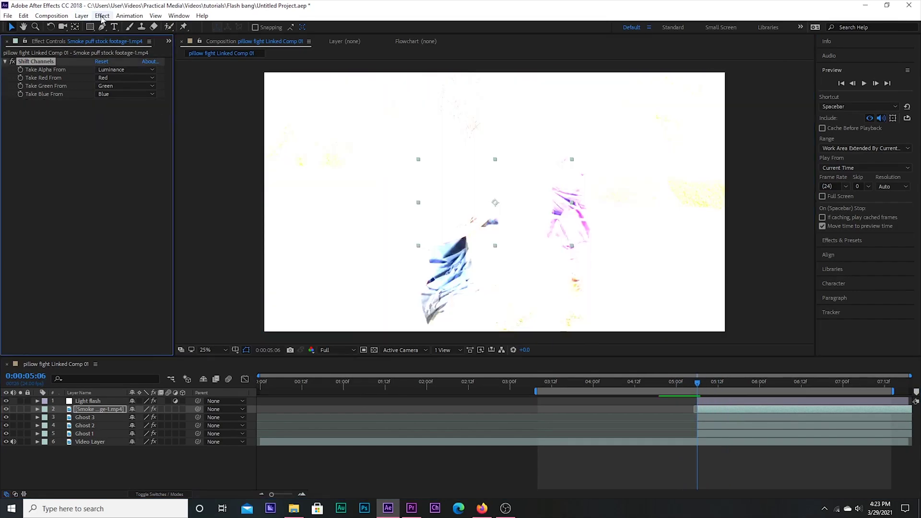
click(102, 16)
mouse_move(163, 94)
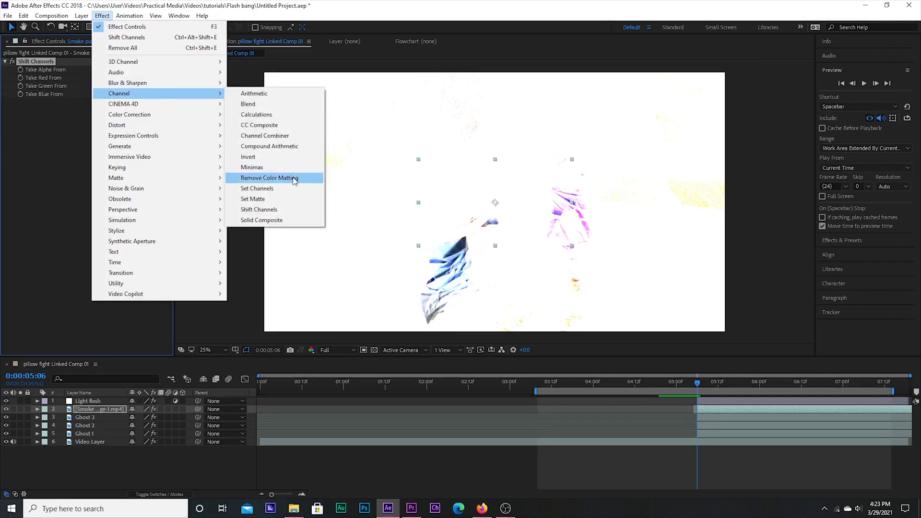
click(270, 178)
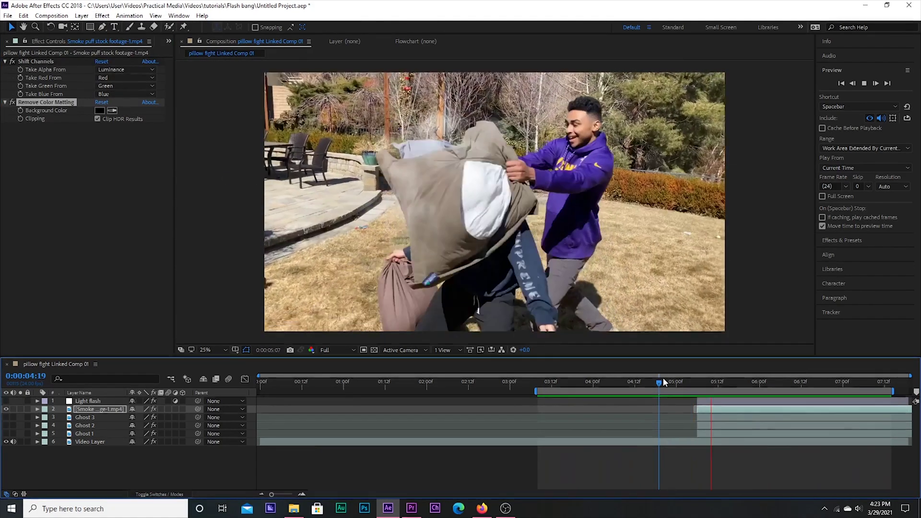
Stop the preview, reveal the smoke puff's keyframed Position, and duplicate the layer
key(space)
key(p)
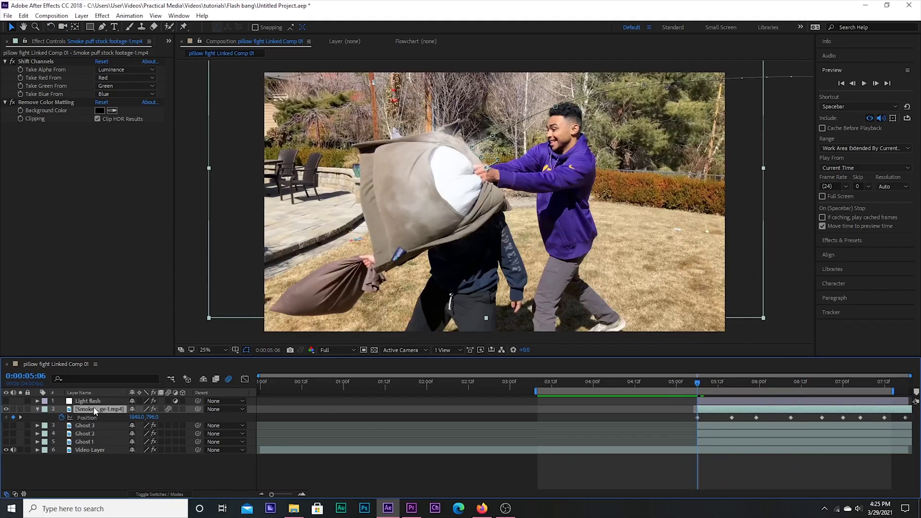
key(ctrl+d)
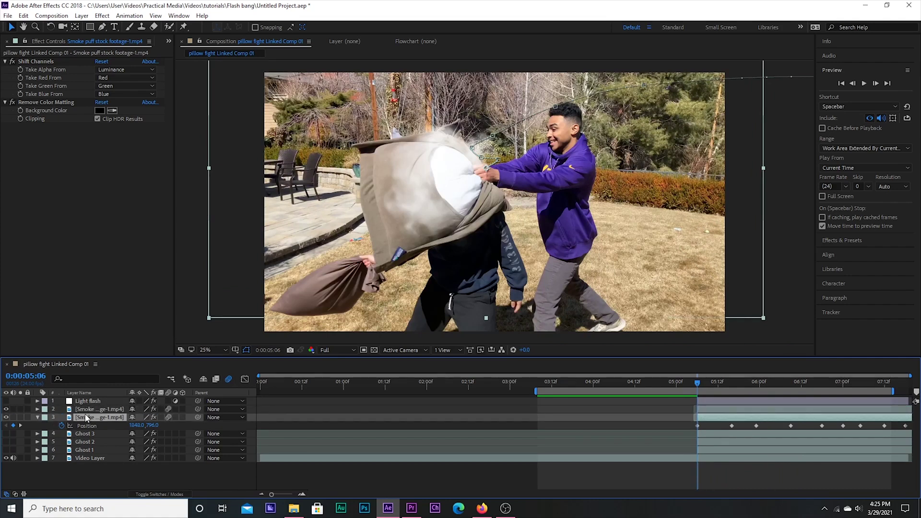
Tint the Smoke shadow layer with white mapped to black and set its opacity to 44%
click(102, 15)
mouse_move(191, 118)
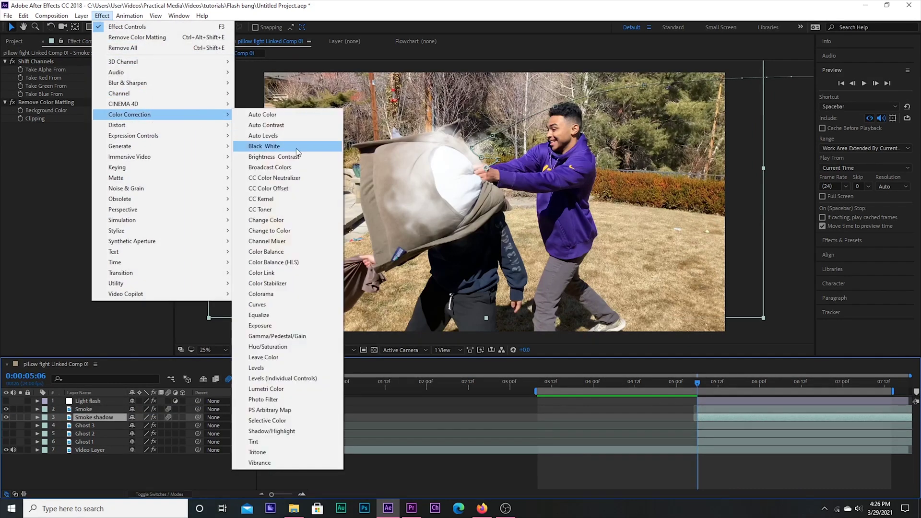
click(254, 441)
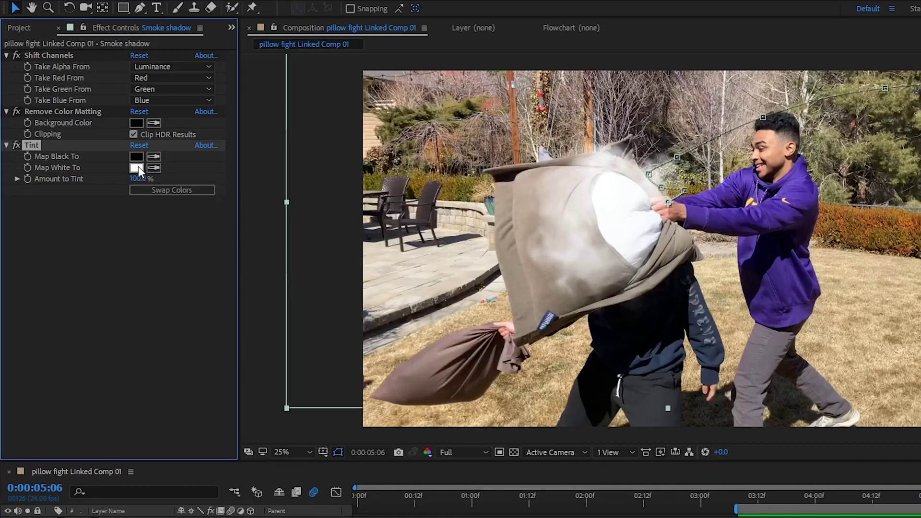
click(99, 144)
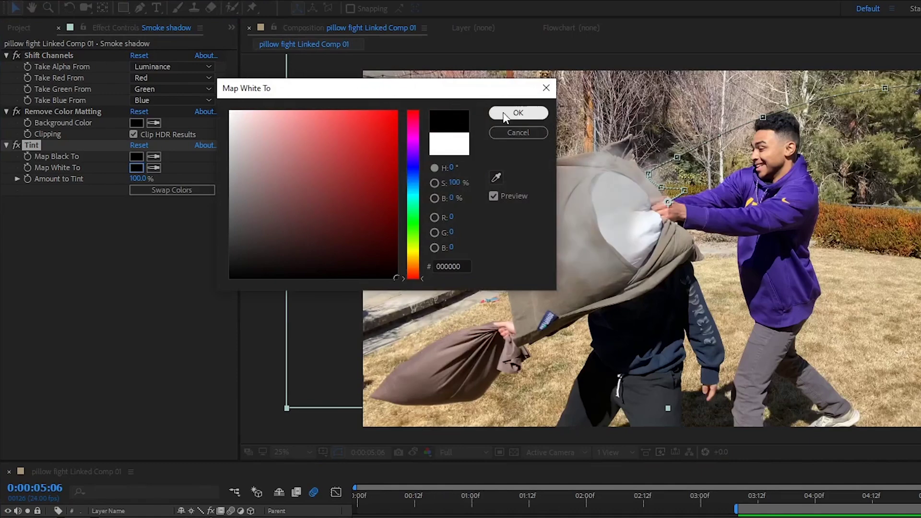
click(517, 113)
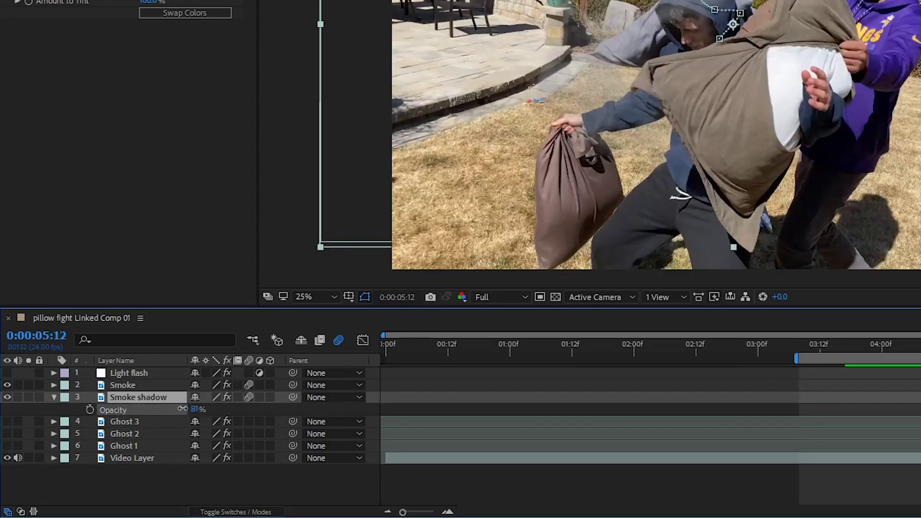
drag(182, 408, 525, 409)
drag(453, 419, 341, 424)
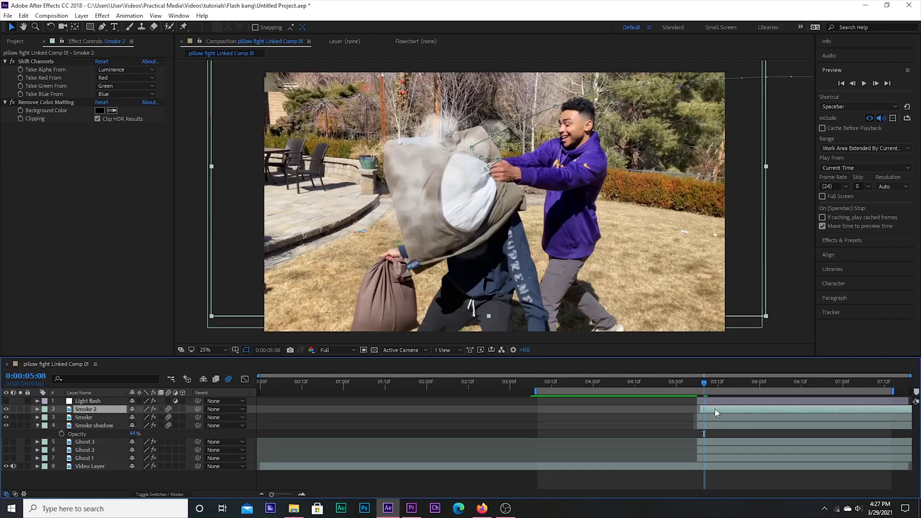
Duplicate the smoke, offset the copy a few frames, and set Smoke 2 to 25% opacity
key(ctrl+d)
drag(718, 408, 729, 408)
click(85, 418)
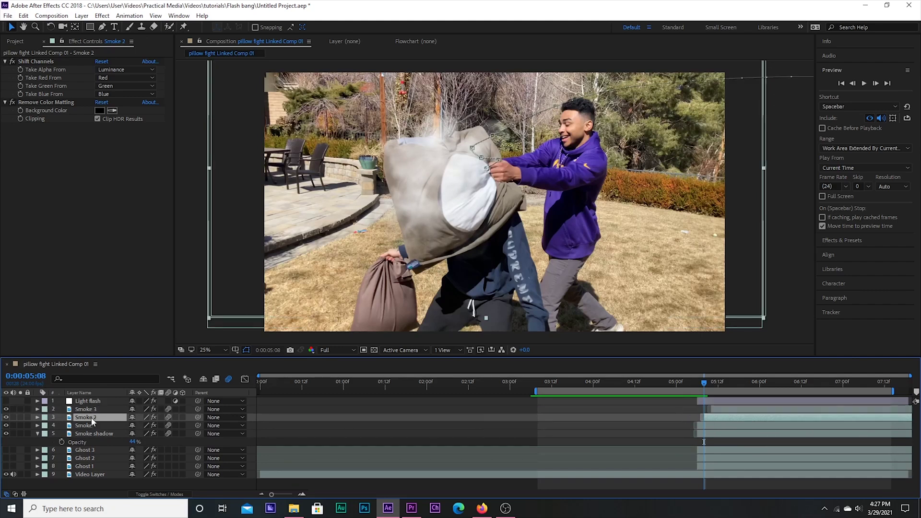
key(t)
text(25)
Duplicate Smoke 3 into Smoke 4 and set Smoke 3 to 15% opacity
click(102, 409)
key(ctrl+d)
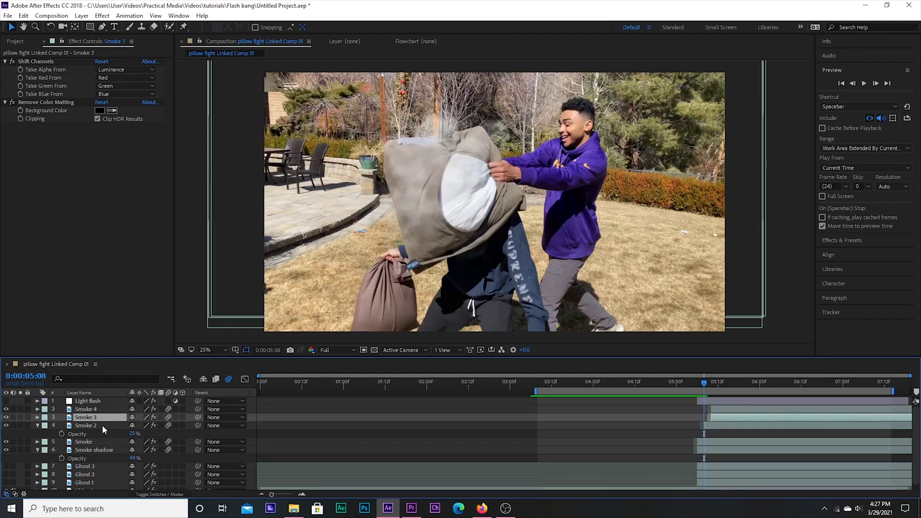
key(t)
click(134, 425)
text(15)
click(96, 409)
key(t)
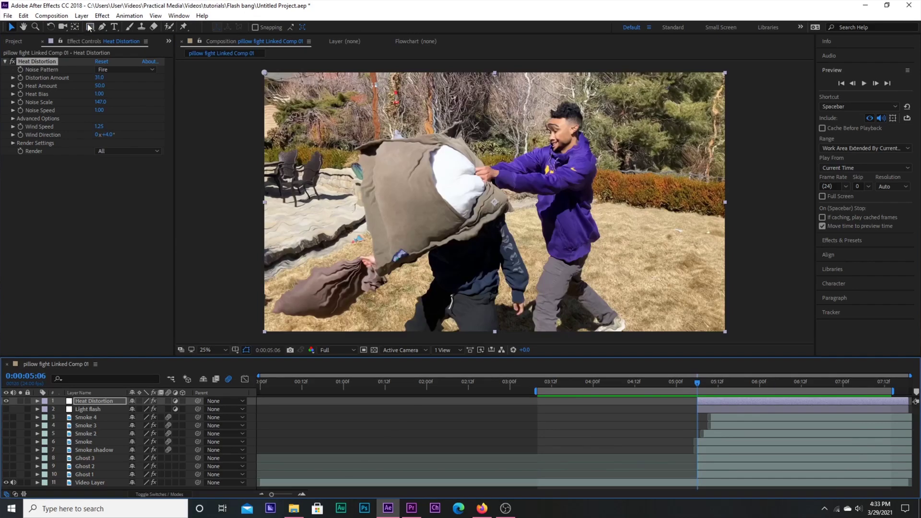
Draw an ellipse mask over the pillow fighters and start keyframing its Mask Path
drag(89, 29, 123, 51)
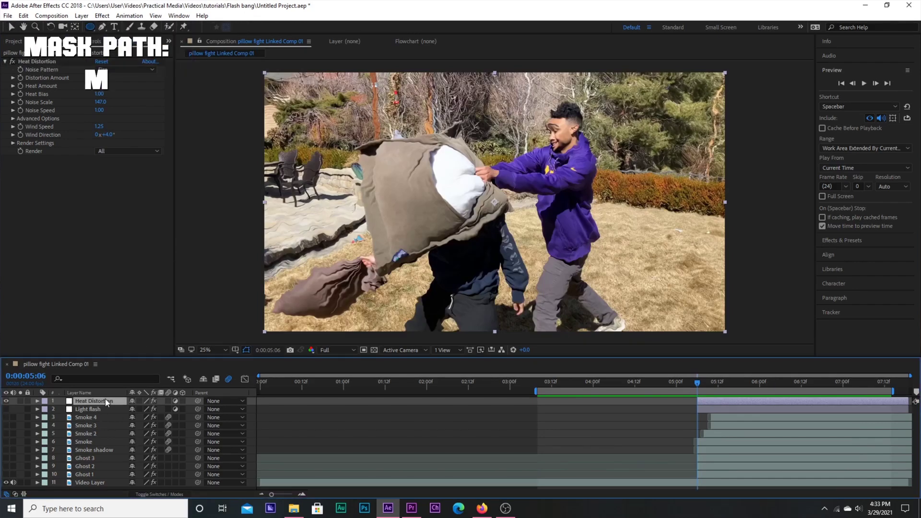
drag(470, 234, 546, 375)
key(m)
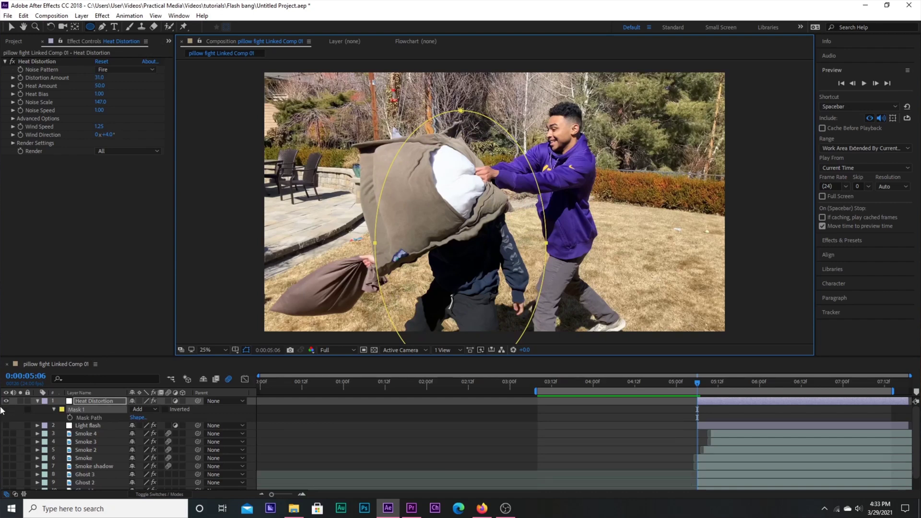
click(70, 418)
click(14, 27)
Move a few frames later and shift the ellipse mask to follow the fighters
drag(699, 383, 709, 385)
drag(458, 117, 464, 125)
click(875, 84)
click(874, 84)
click(875, 84)
click(463, 121)
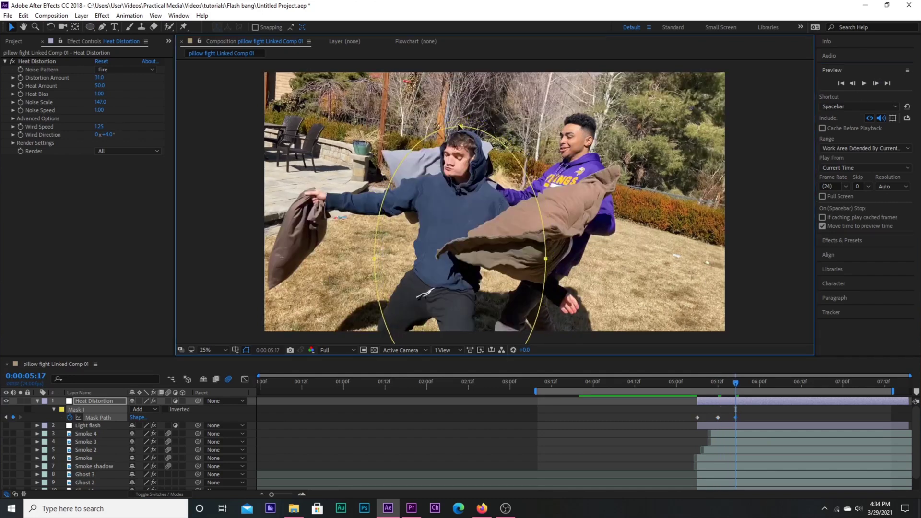
Set the mask to Subtract, move it up-left at 05:22, and feather it to 130 pixels
click(143, 410)
click(149, 438)
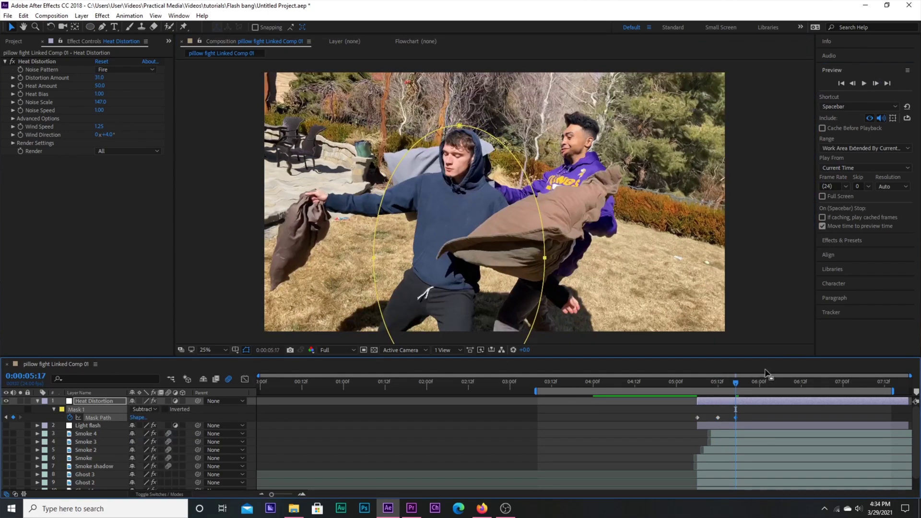
drag(738, 387, 753, 383)
drag(456, 126, 445, 108)
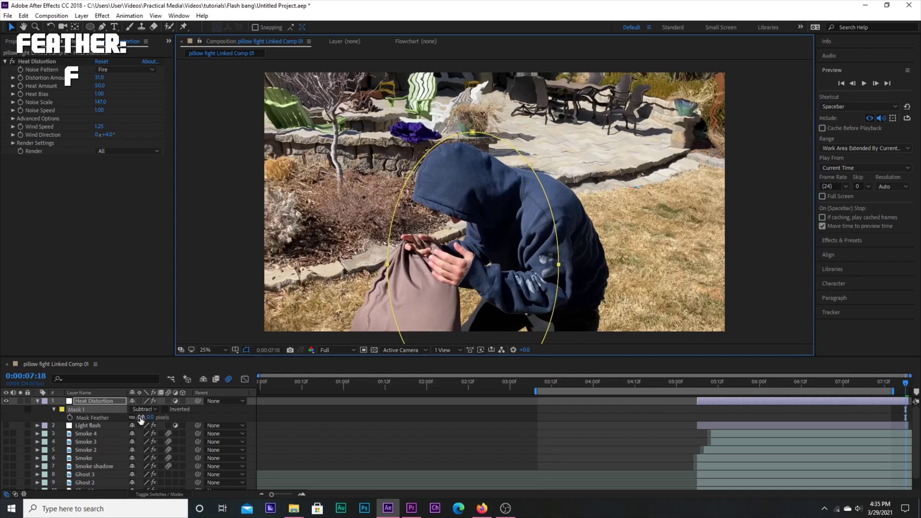
drag(142, 419, 149, 416)
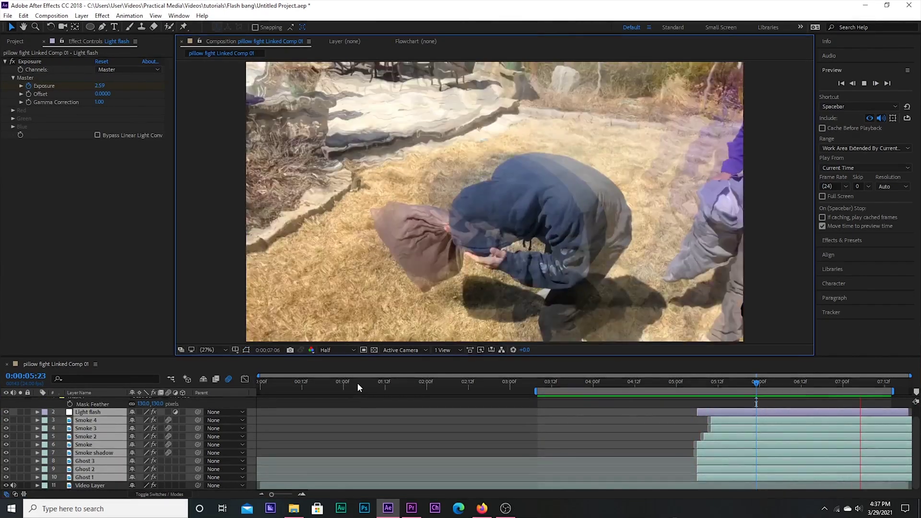
Pre-compose the selected layers into Pre-comp 1
scroll(91, 401, up, 1)
right_click(91, 401)
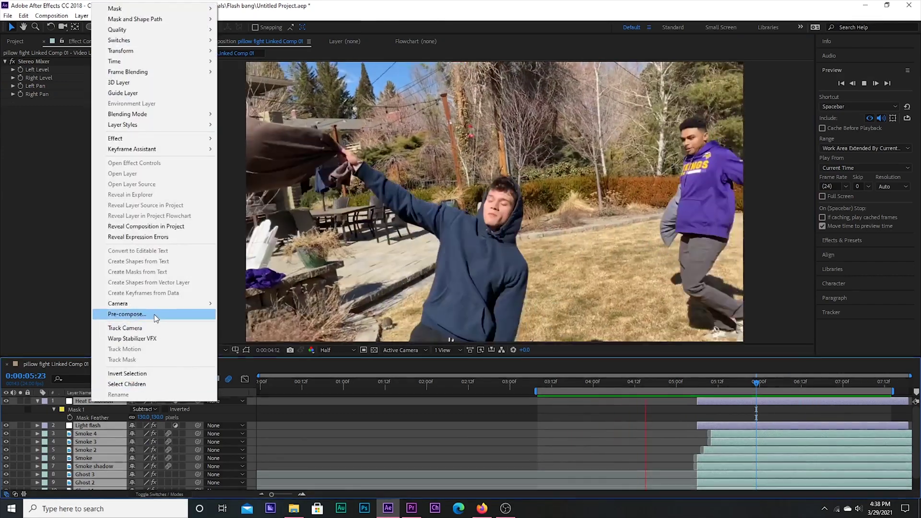
click(154, 315)
click(127, 148)
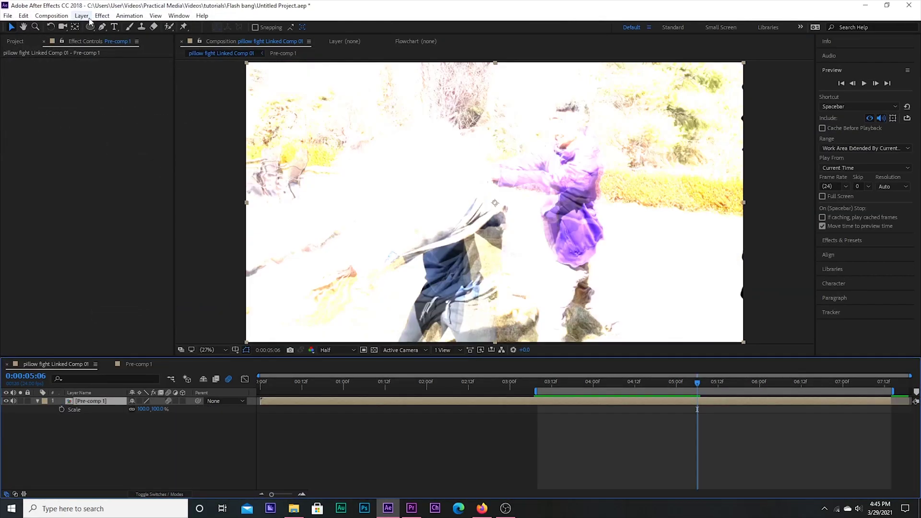
Add an adjustment layer with CC Radial Blur set to Straight Zoom, Amount 72
click(82, 15)
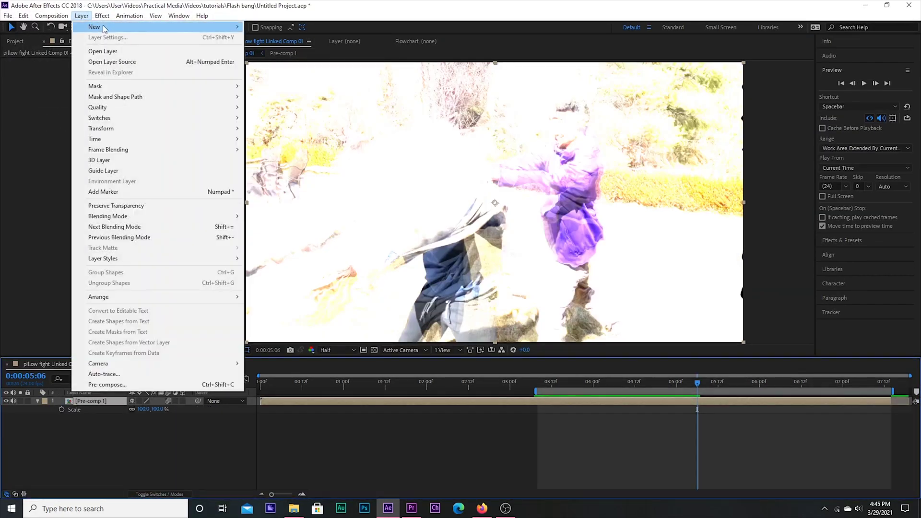
mouse_move(104, 27)
click(303, 88)
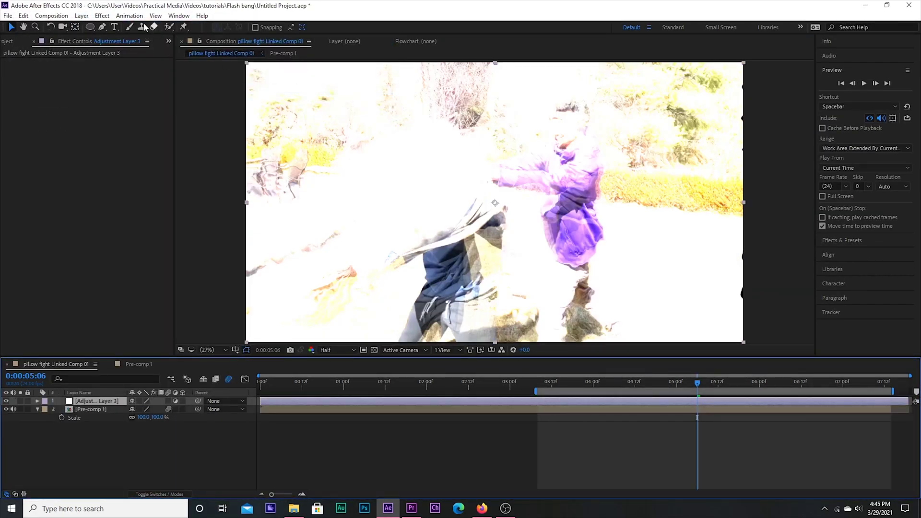
click(102, 16)
mouse_move(171, 84)
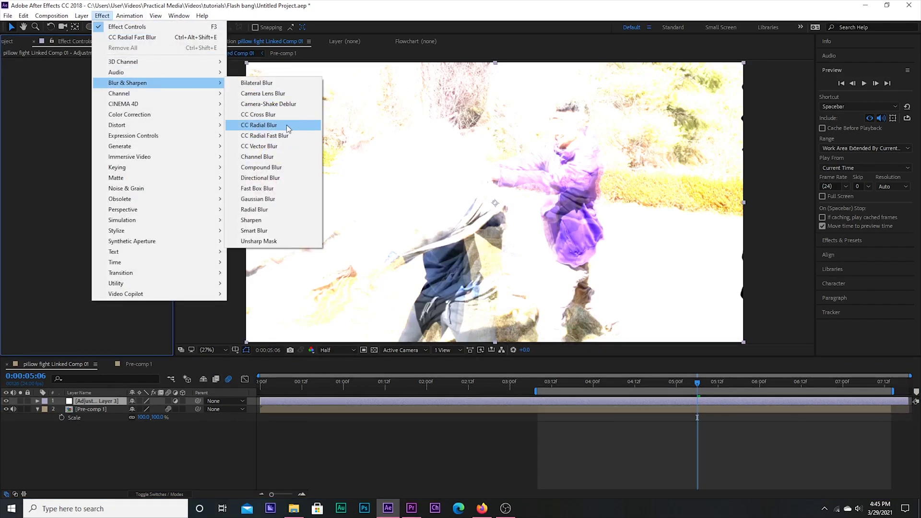
click(286, 125)
click(134, 71)
click(134, 80)
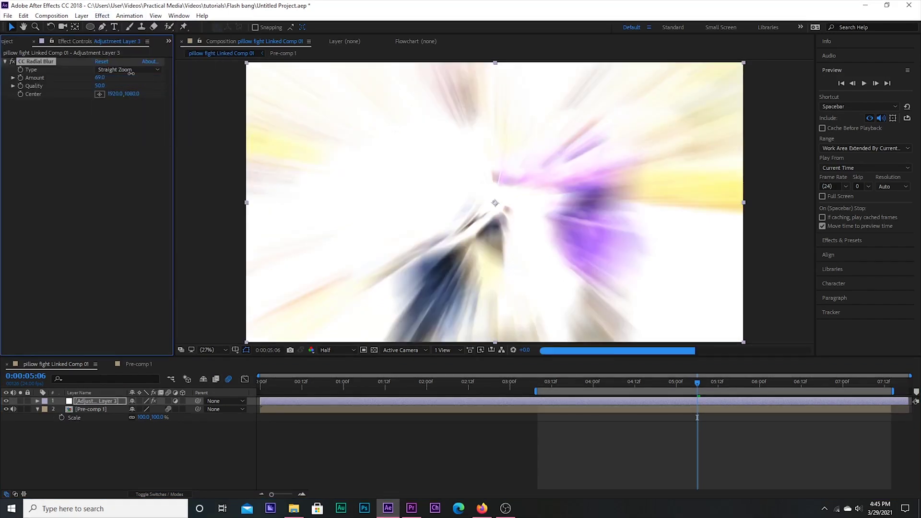
drag(100, 77, 103, 77)
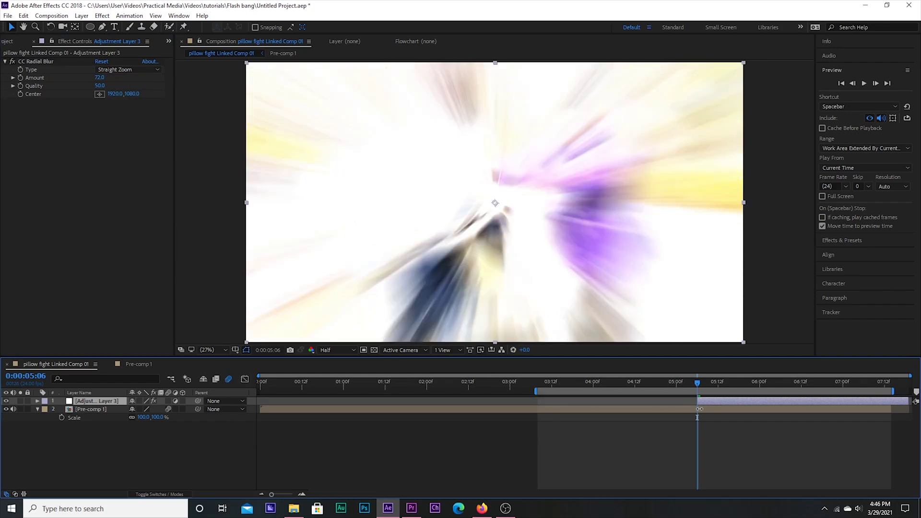